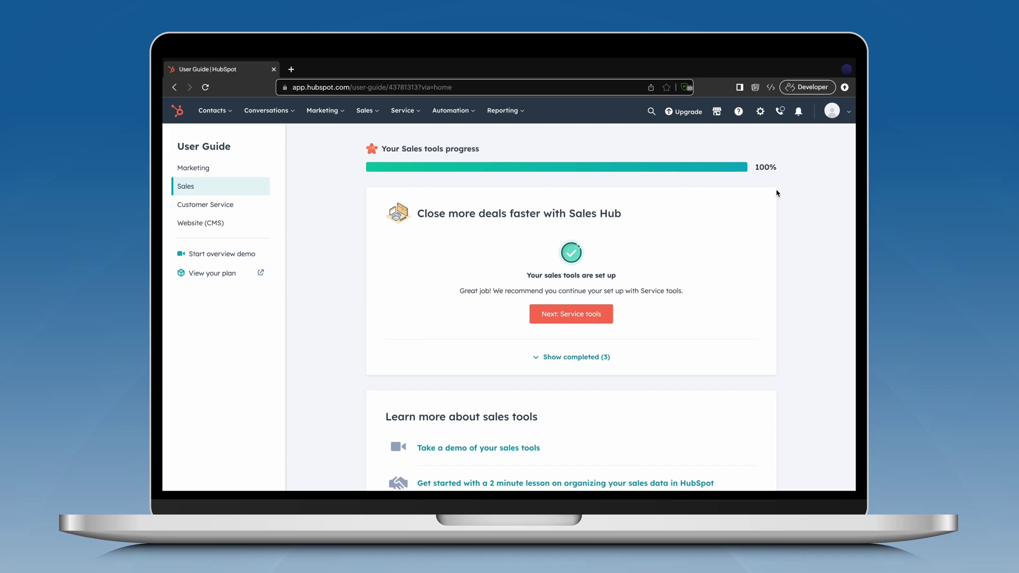
Search the HubSpot App Marketplace for 'Zoho Sign' and open the Zoho Sign for HubSpot listing
{"action": "left_click", "coordinate": [716, 111]}
{"action": "left_click", "coordinate": [697, 172]}
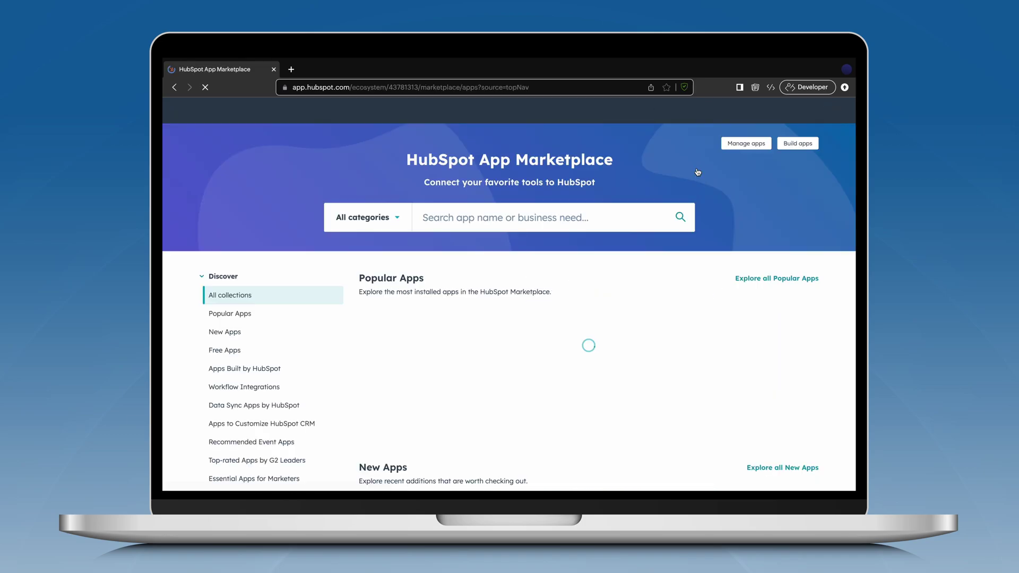
{"action": "left_click", "coordinate": [587, 218]}
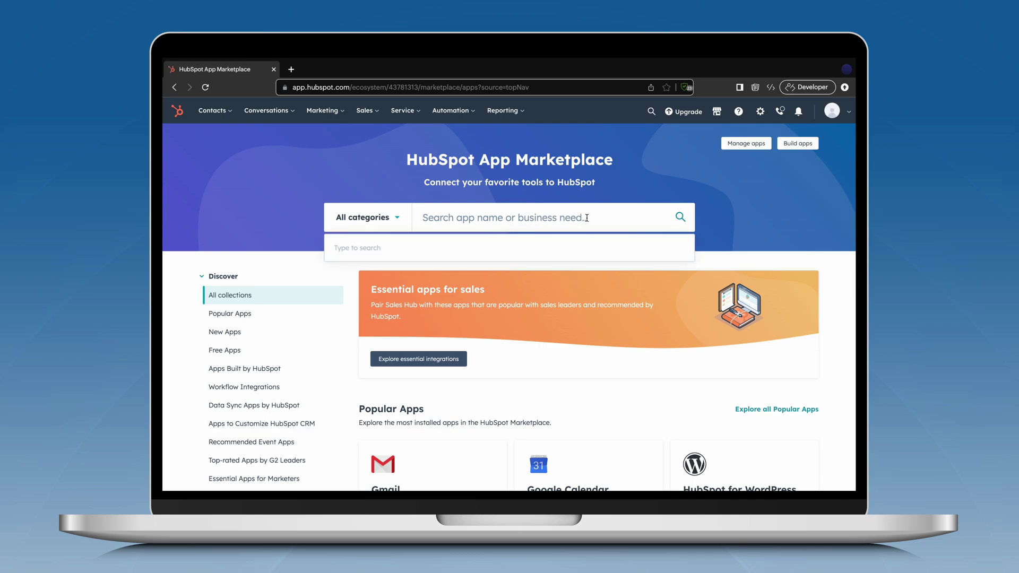
{"action": "type", "text": "Zoho Sign"}
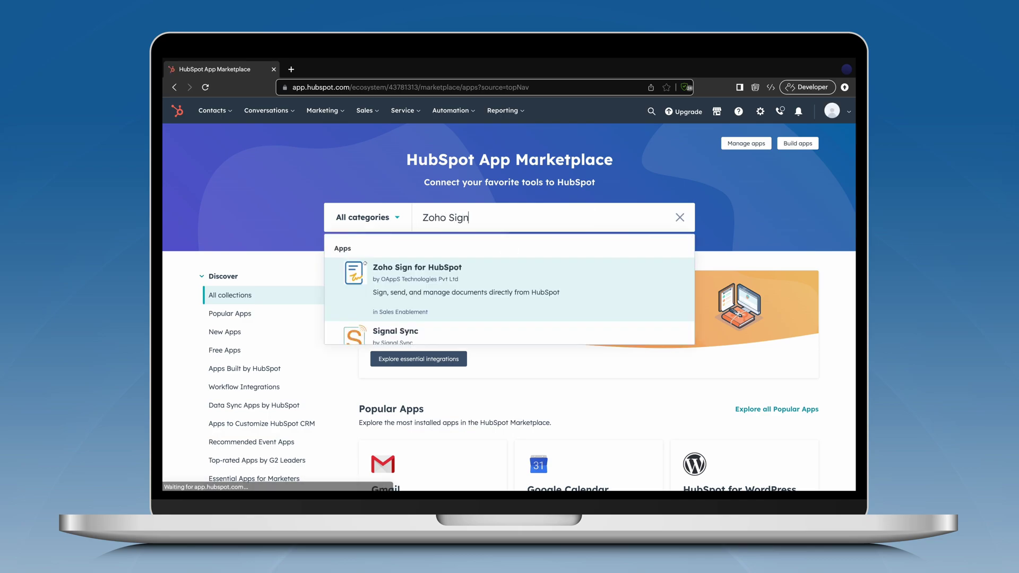
{"action": "left_click", "coordinate": [451, 268]}
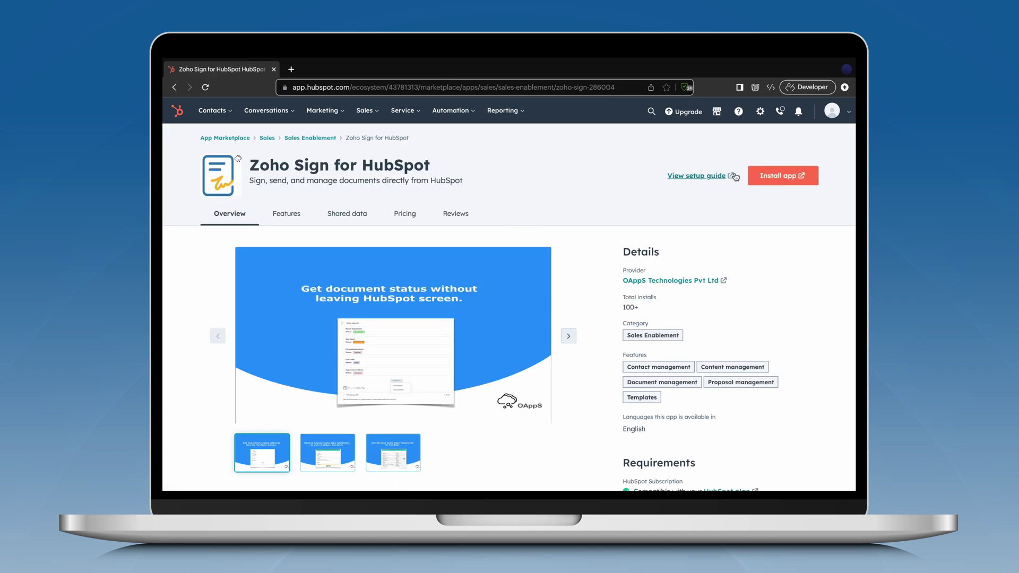
Install and enable Zoho Sign, authorize the chosen HubSpot account, accept the terms, and connect the app
{"action": "left_click", "coordinate": [763, 176]}
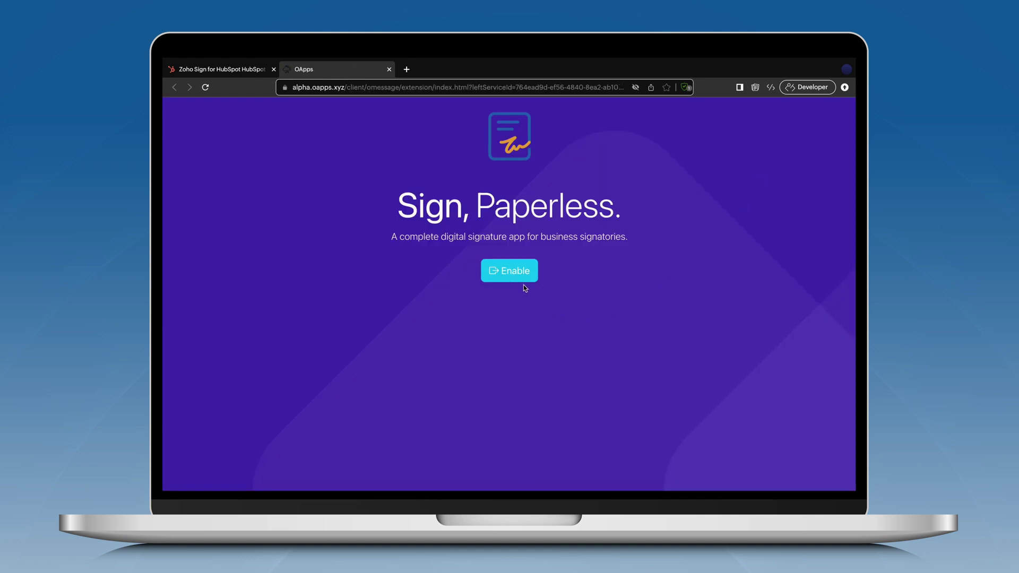
{"action": "left_click", "coordinate": [523, 282]}
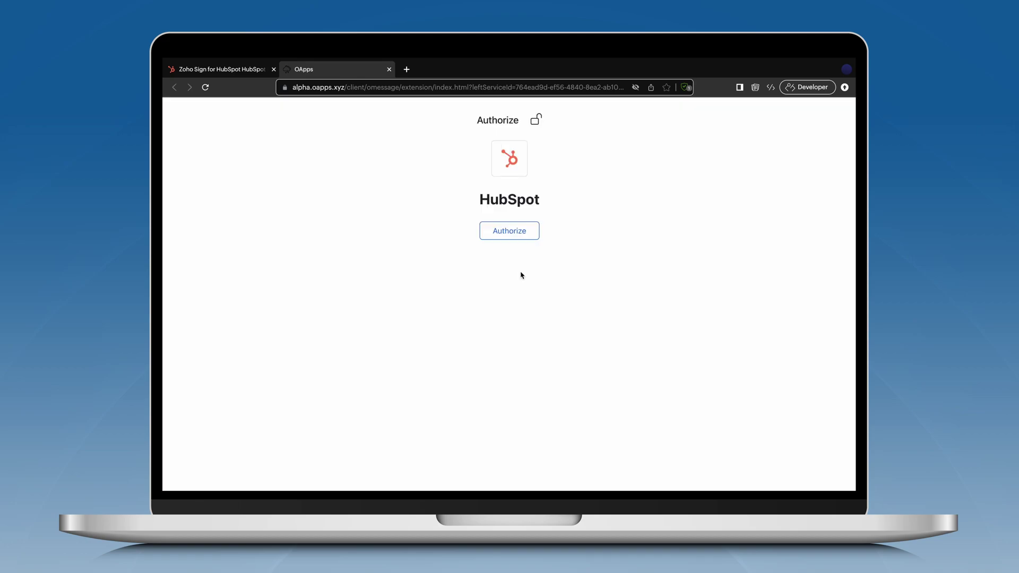
{"action": "left_click", "coordinate": [517, 237]}
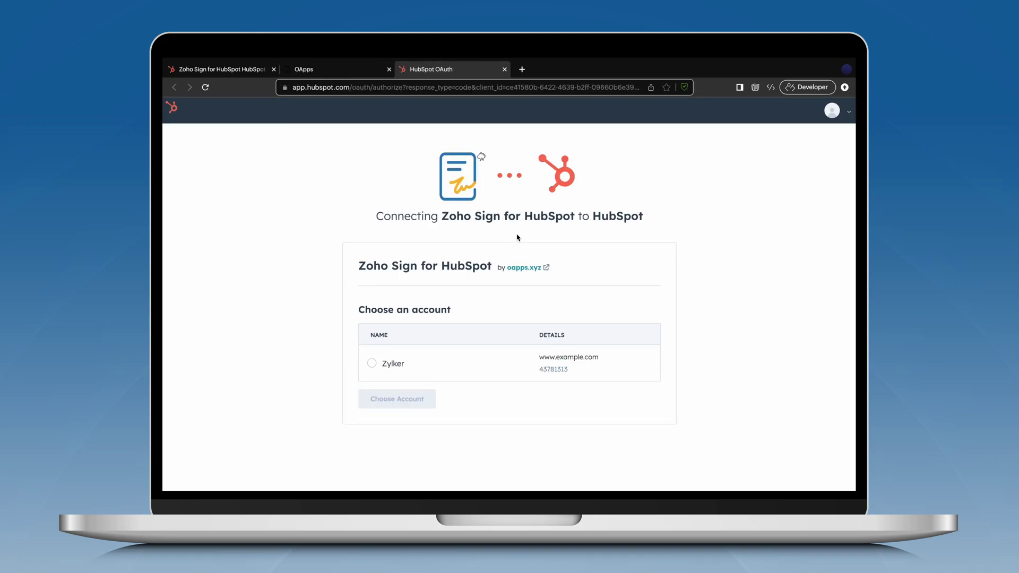
{"action": "left_click", "coordinate": [371, 363]}
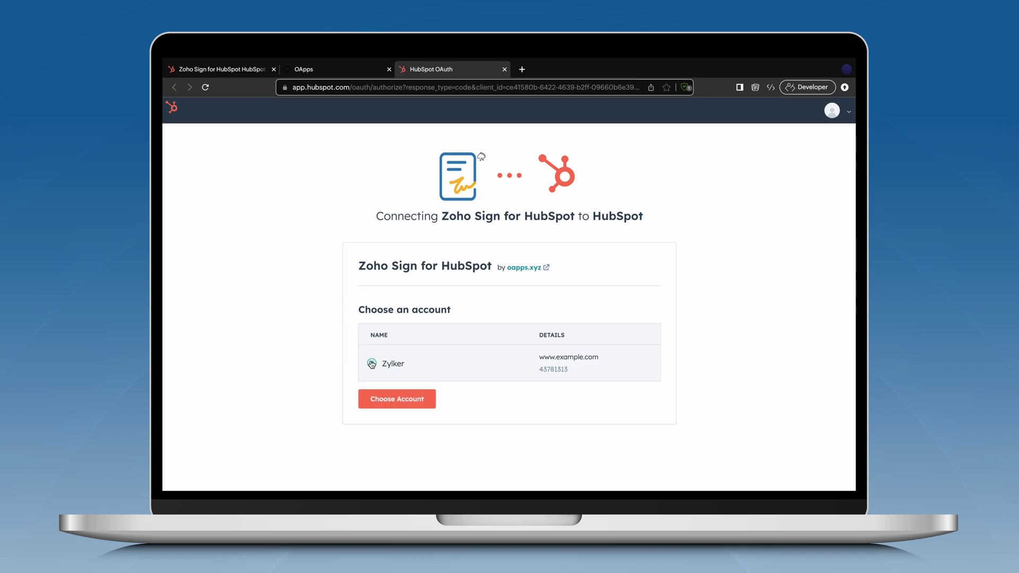
{"action": "left_click", "coordinate": [433, 408]}
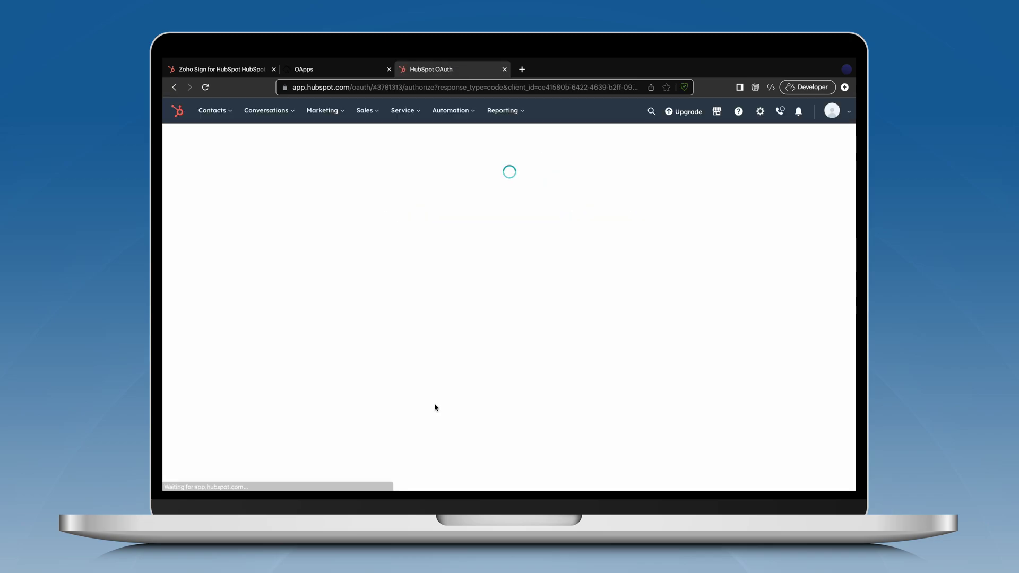
{"action": "scroll", "coordinate": [435, 405], "scroll_direction": "down", "scroll_amount": 6}
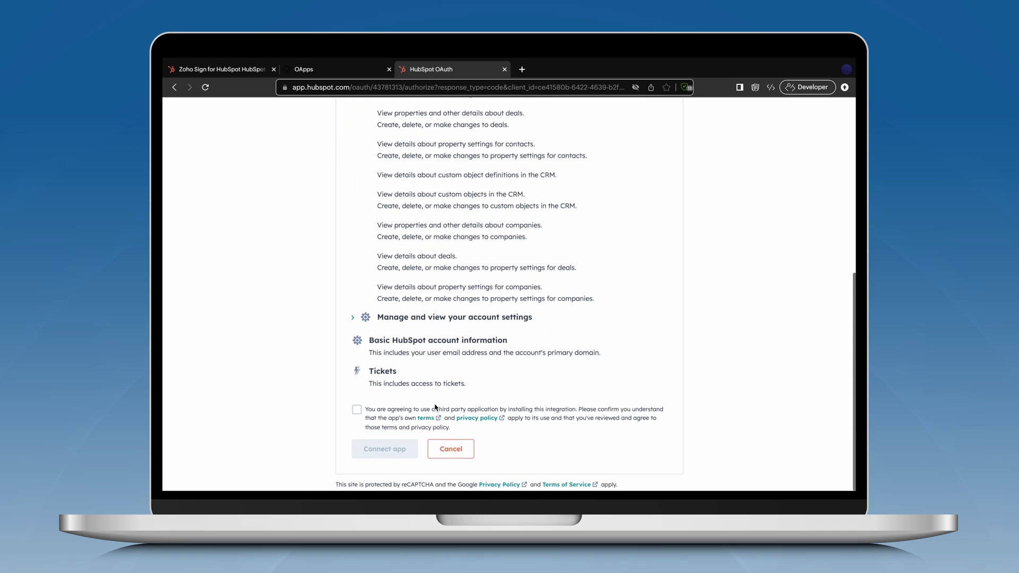
{"action": "left_click", "coordinate": [357, 410]}
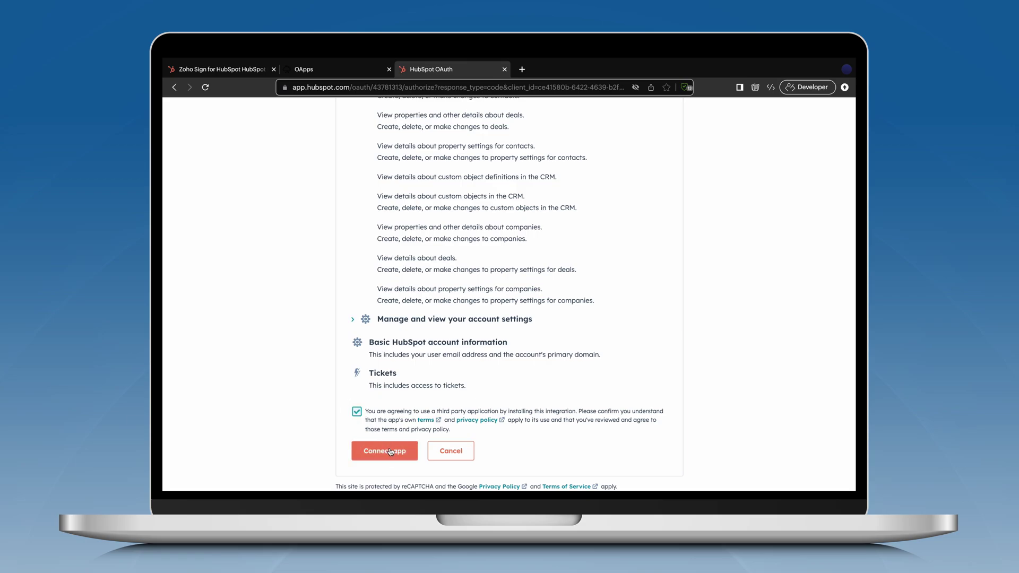
{"action": "left_click", "coordinate": [384, 449]}
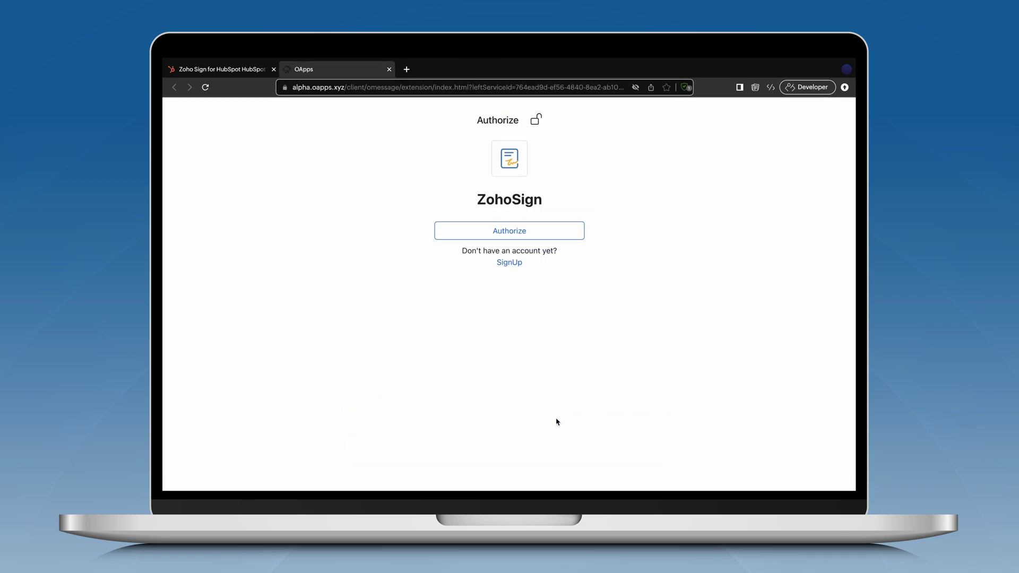
Authorize ZohoSign, accept its requested permissions, and complete the installation
{"action": "left_click", "coordinate": [525, 231]}
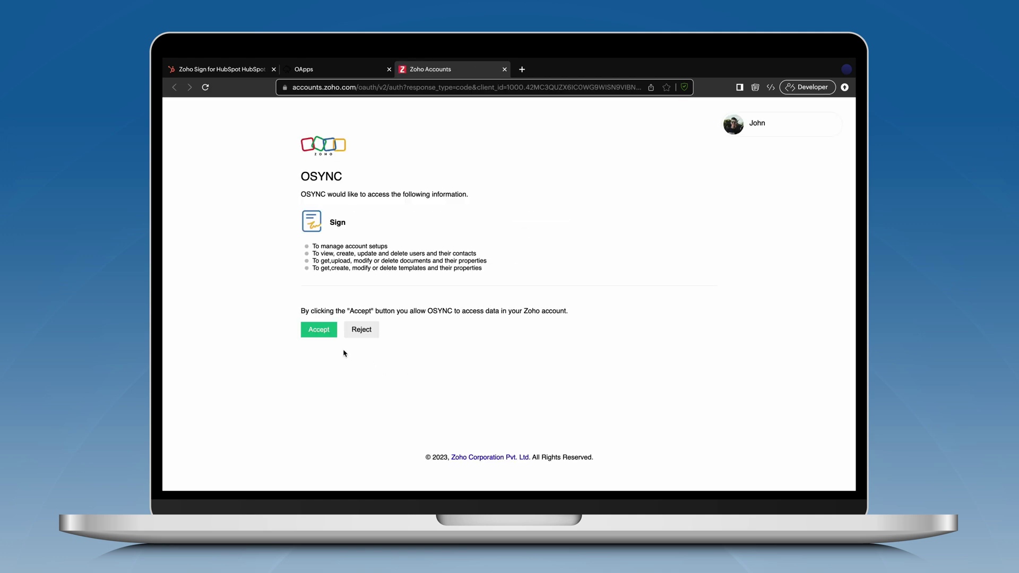
{"action": "left_click", "coordinate": [319, 332]}
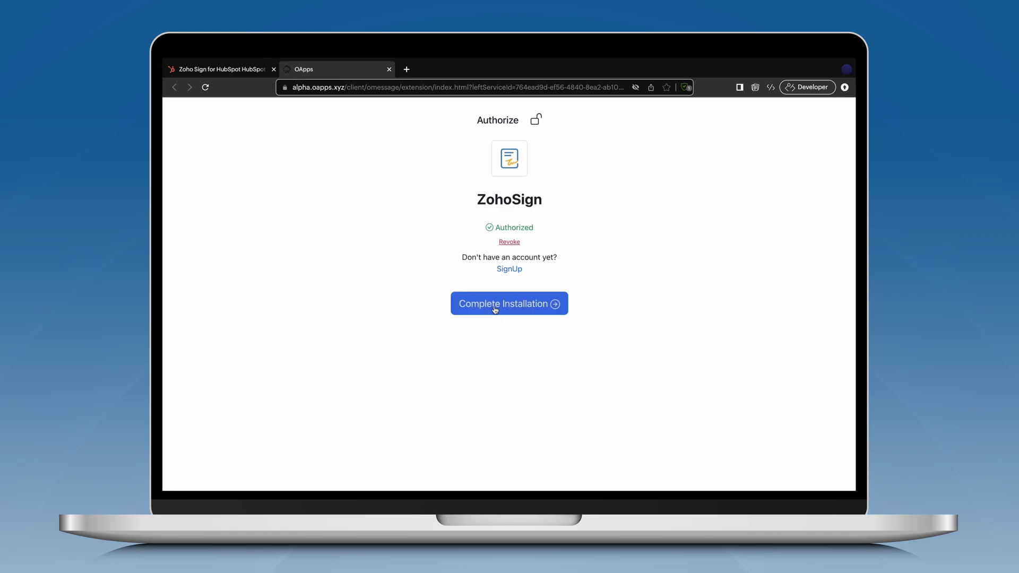
{"action": "left_click", "coordinate": [494, 308]}
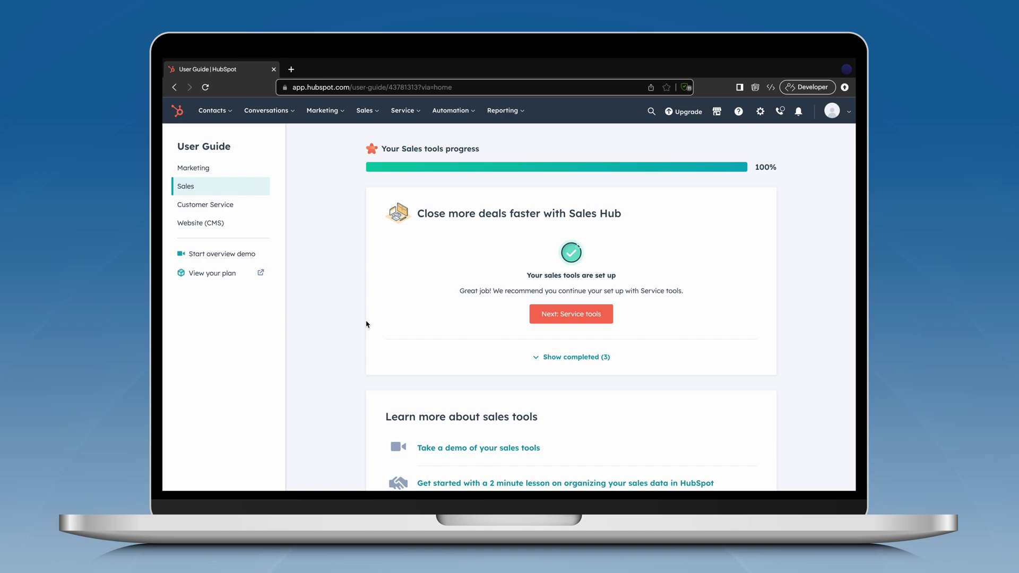
Open the only contact's record from All contacts and scroll down to its Zoho Sign card
{"action": "left_click", "coordinate": [218, 116]}
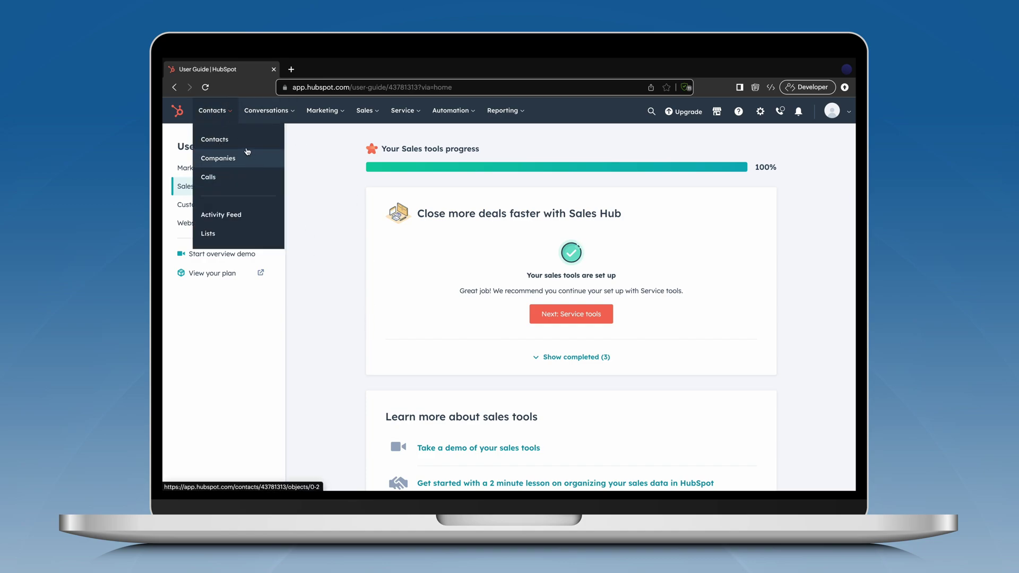
{"action": "left_click", "coordinate": [246, 150]}
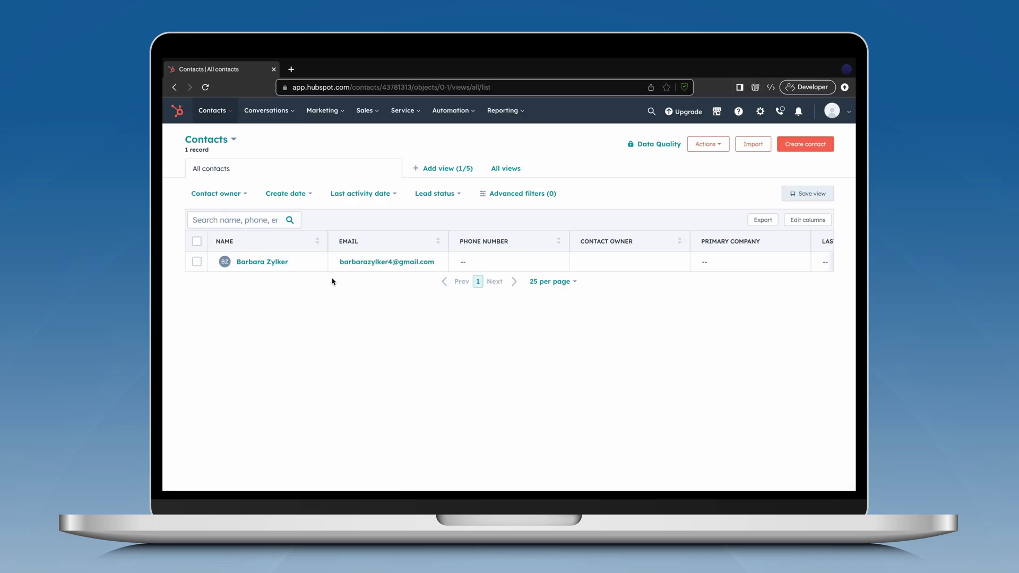
{"action": "left_click", "coordinate": [259, 262]}
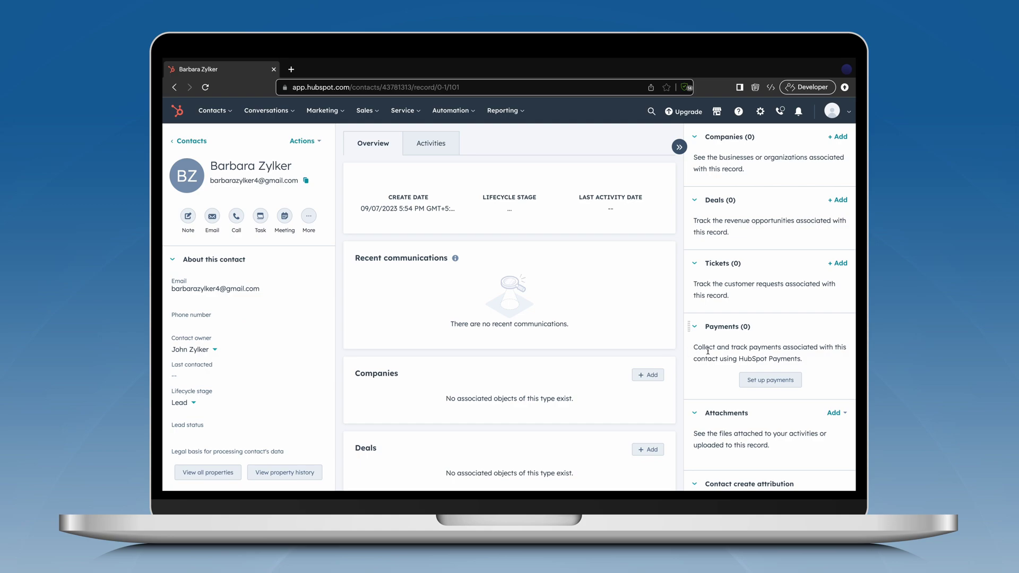
{"action": "scroll", "coordinate": [708, 351], "scroll_direction": "down", "scroll_amount": 5}
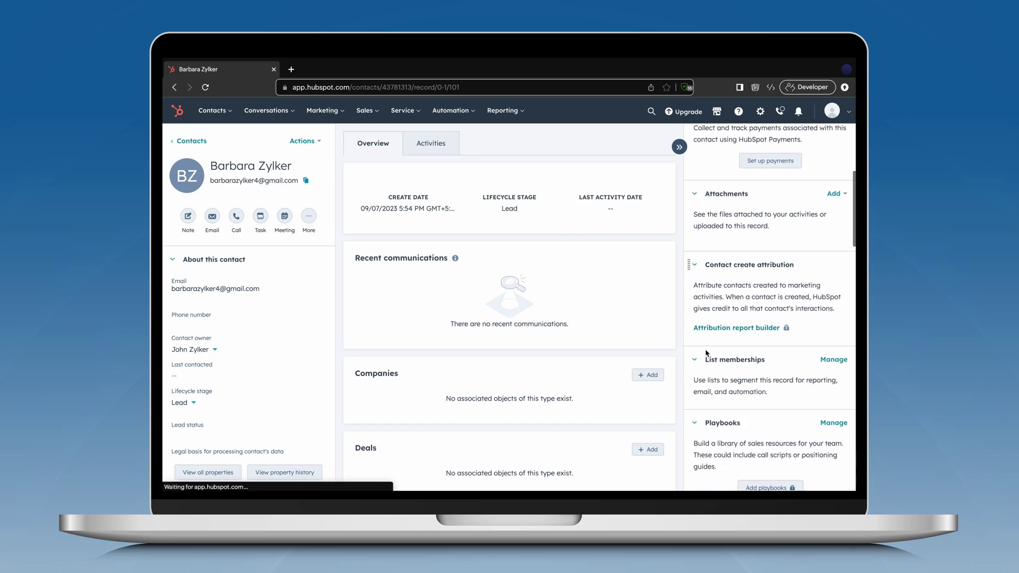
{"action": "scroll", "coordinate": [706, 352], "scroll_direction": "down", "scroll_amount": 8}
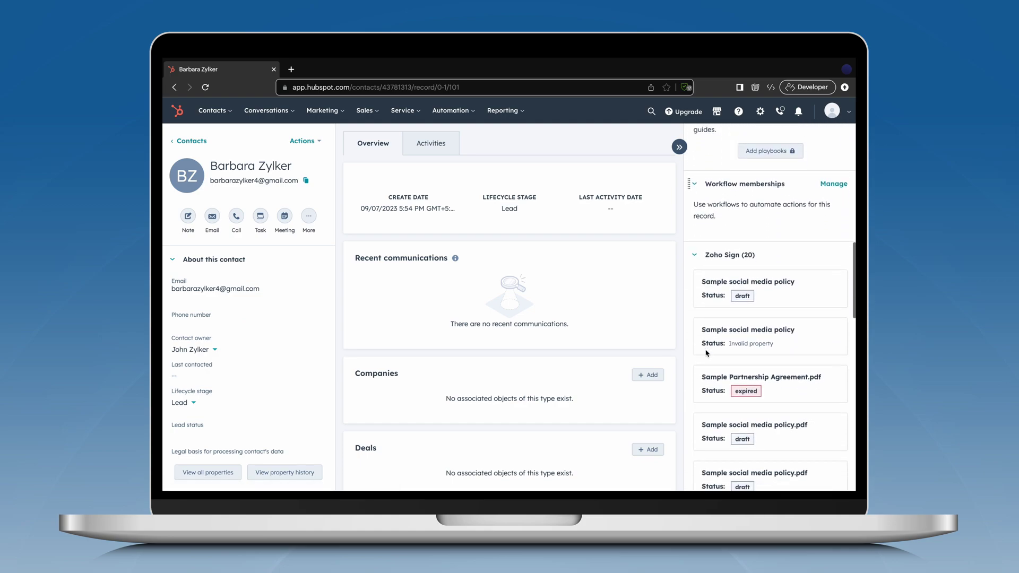
{"action": "scroll", "coordinate": [707, 353], "scroll_direction": "down", "scroll_amount": 6}
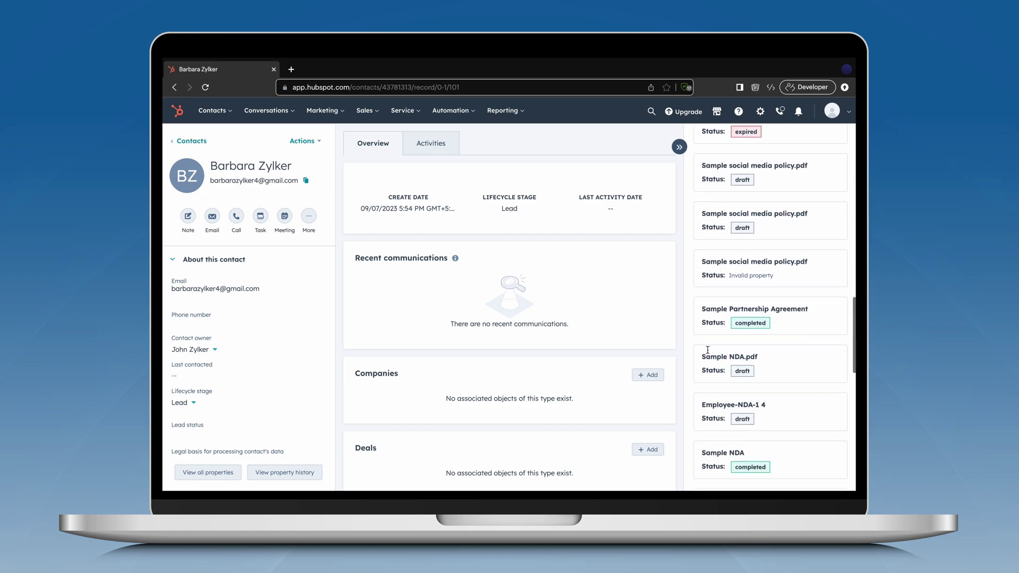
{"action": "scroll", "coordinate": [708, 350], "scroll_direction": "down", "scroll_amount": 12}
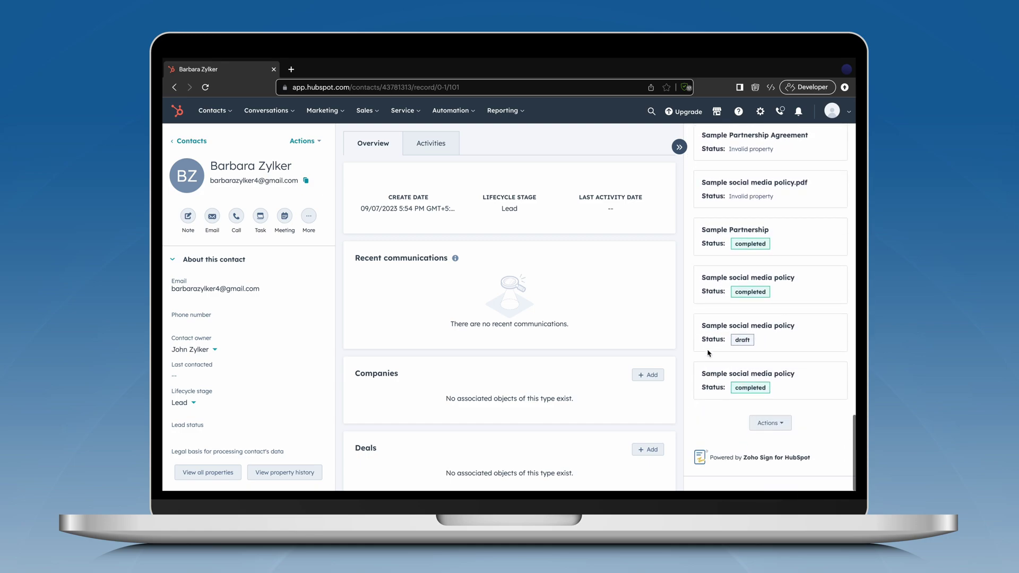
Choose Documents from the Zoho Sign card's Actions menu and continue into Zoho Sign
{"action": "left_click", "coordinate": [769, 423]}
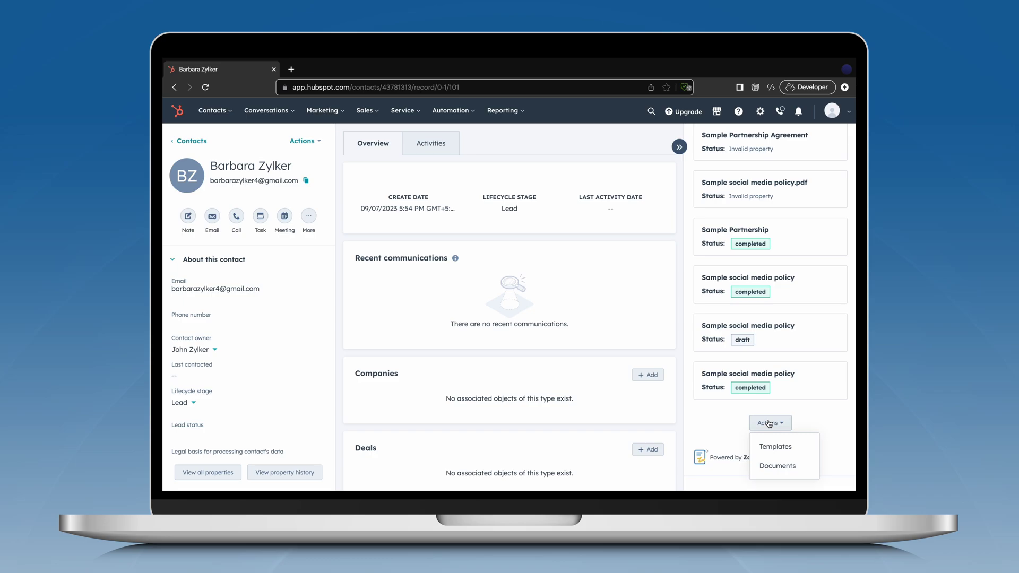
{"action": "left_click", "coordinate": [777, 466]}
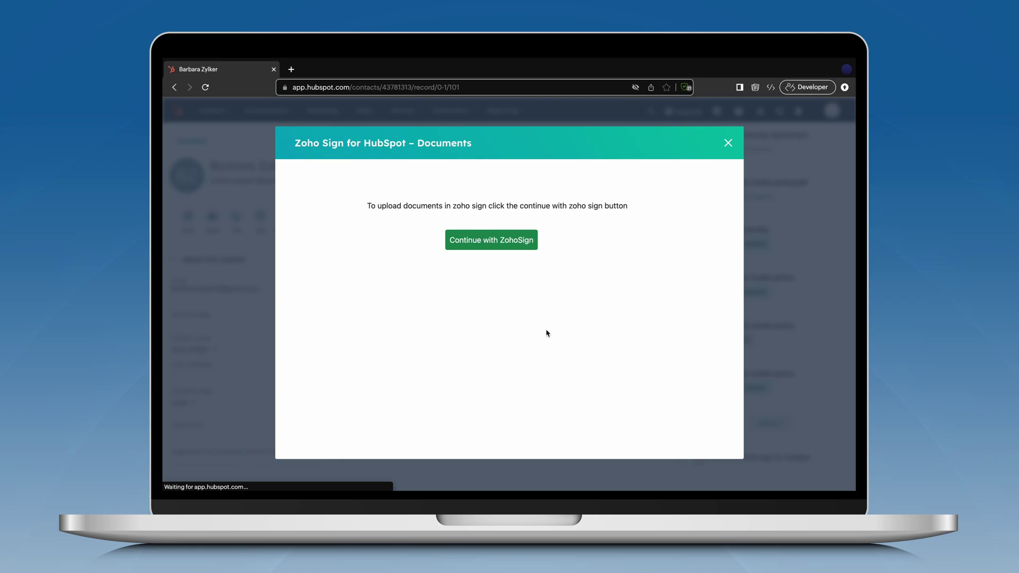
{"action": "left_click", "coordinate": [501, 238]}
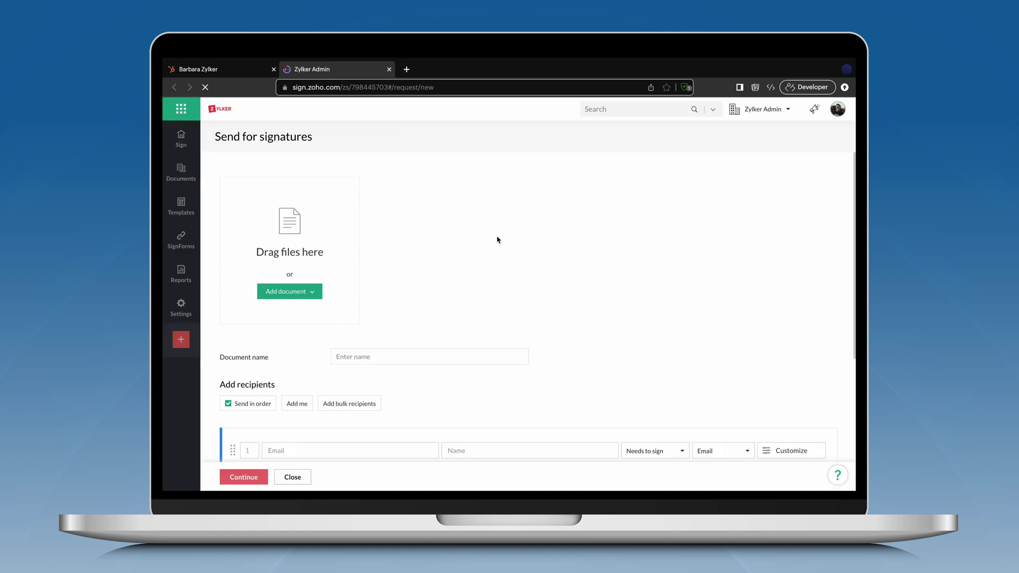
Upload Sample social media policy.pdf from the desktop
{"action": "left_click", "coordinate": [311, 292]}
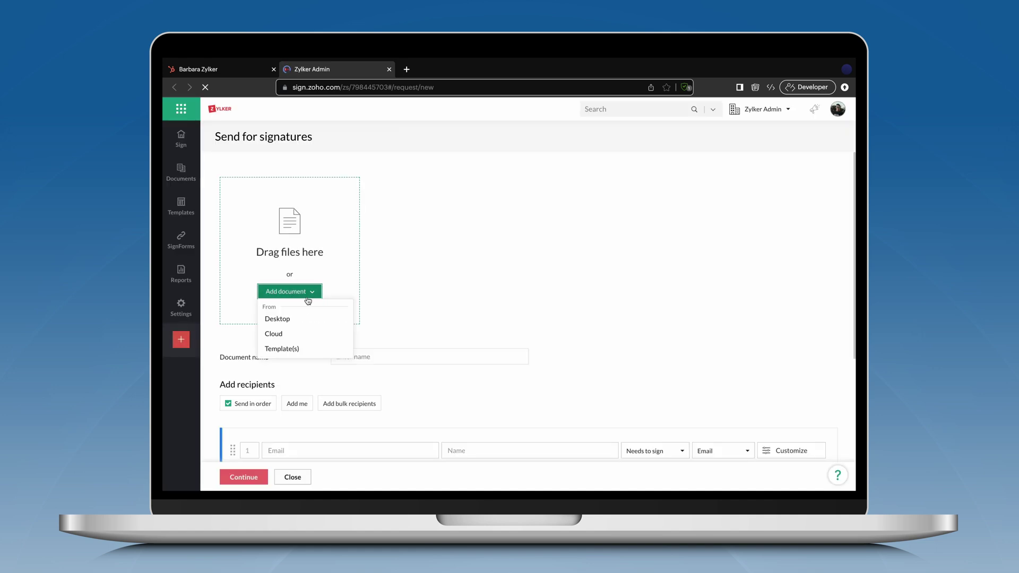
{"action": "left_click", "coordinate": [308, 321]}
{"action": "double_click", "coordinate": [445, 208]}
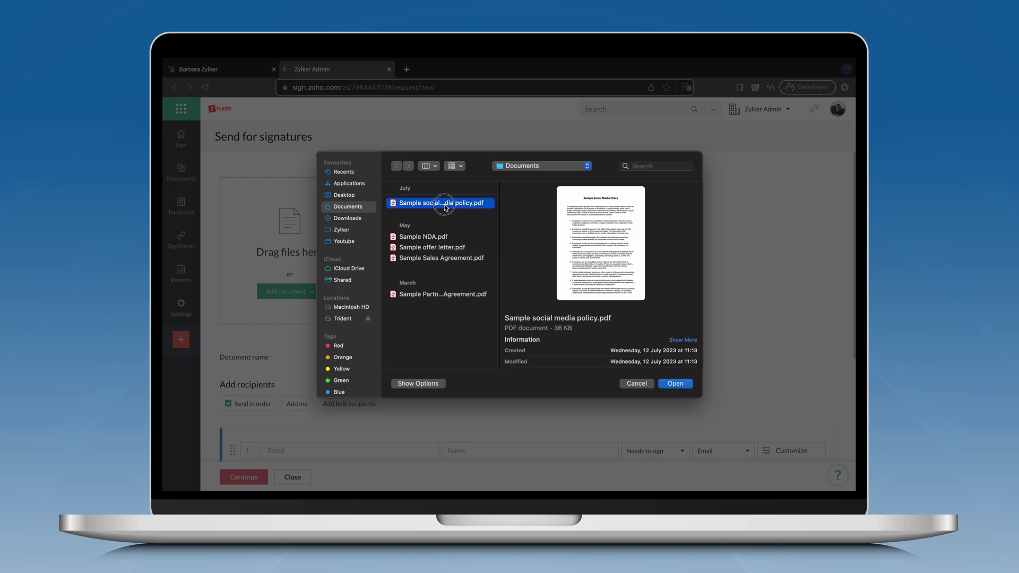
Enter the contact's e-mail address as the recipient who needs to sign
{"action": "scroll", "coordinate": [444, 207], "scroll_direction": "down", "scroll_amount": 5}
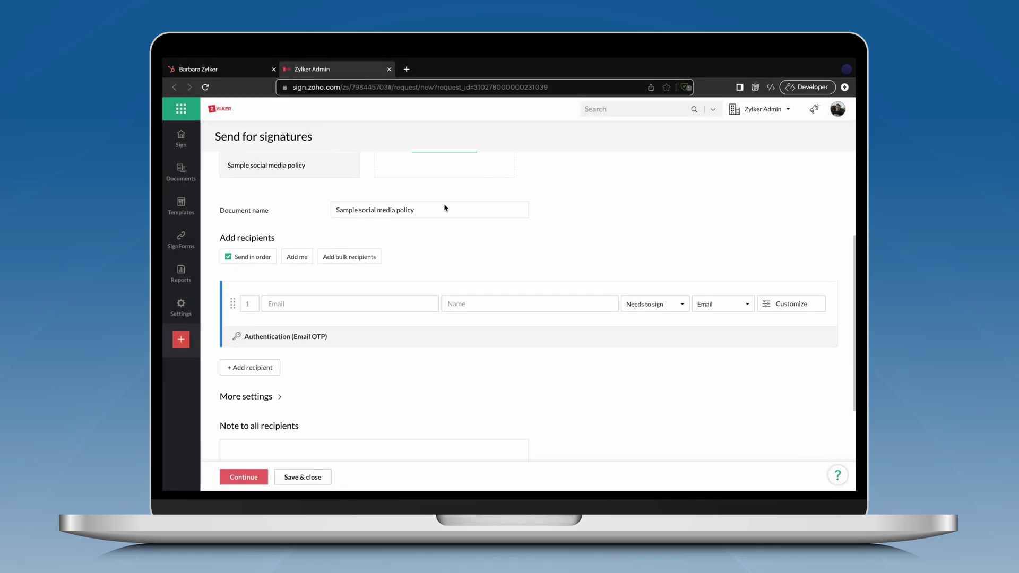
{"action": "left_click", "coordinate": [413, 213]}
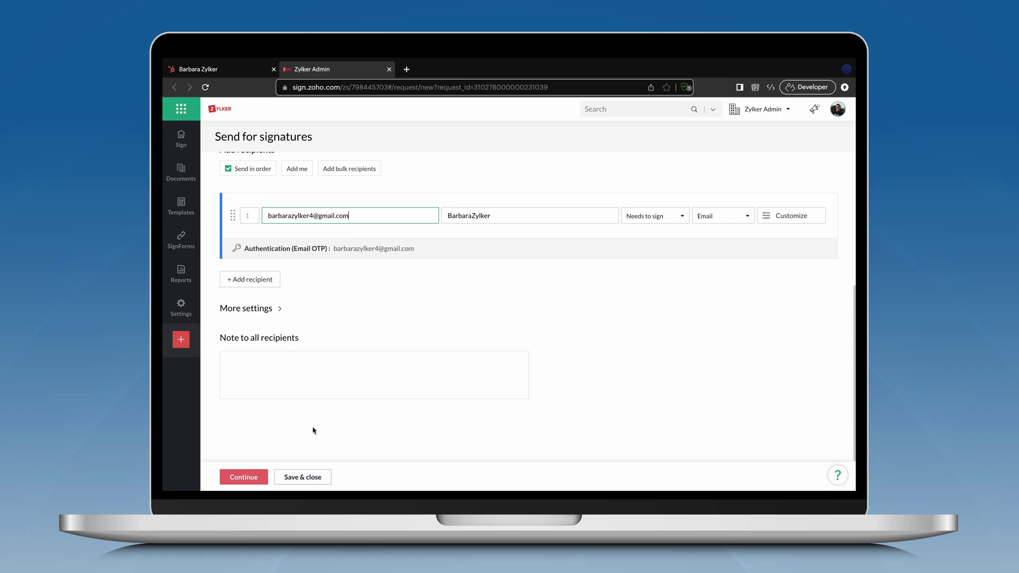
Place Full name, Sign Date and Signature fields beside Name, Date and the Signature line on page 2
{"action": "left_click", "coordinate": [244, 477]}
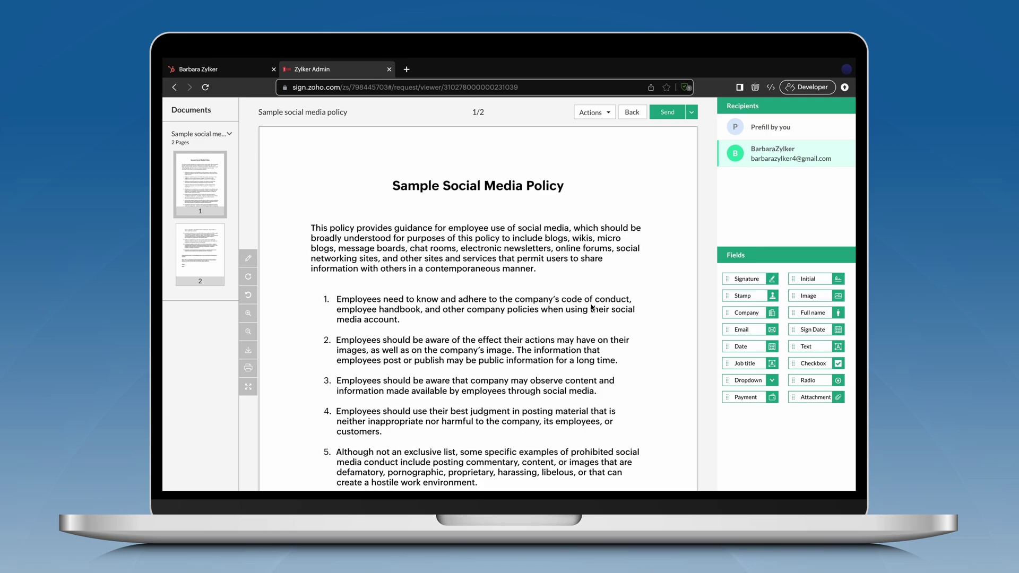
{"action": "scroll", "coordinate": [592, 307], "scroll_direction": "down", "scroll_amount": 7}
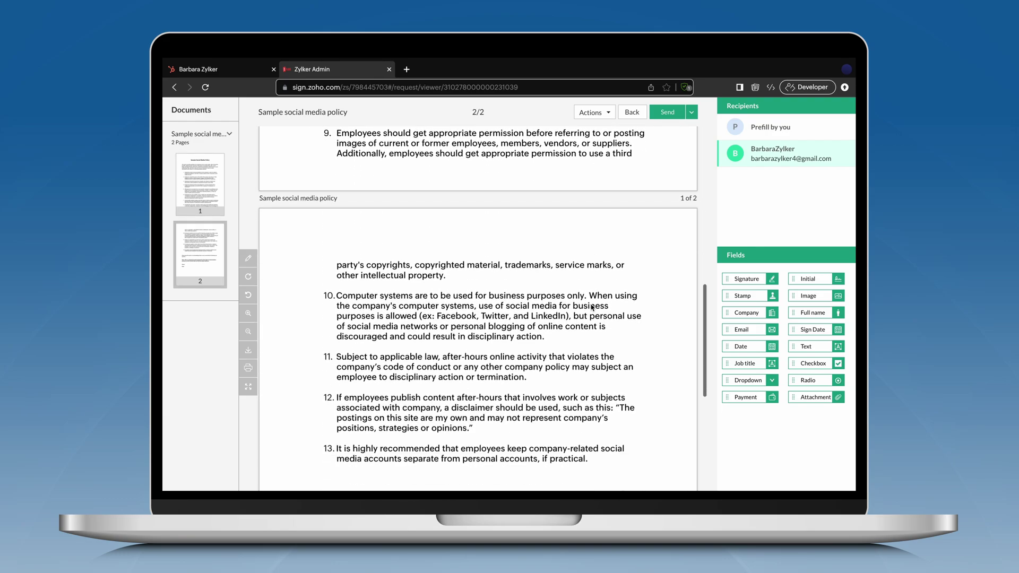
{"action": "scroll", "coordinate": [592, 308], "scroll_direction": "down", "scroll_amount": 6}
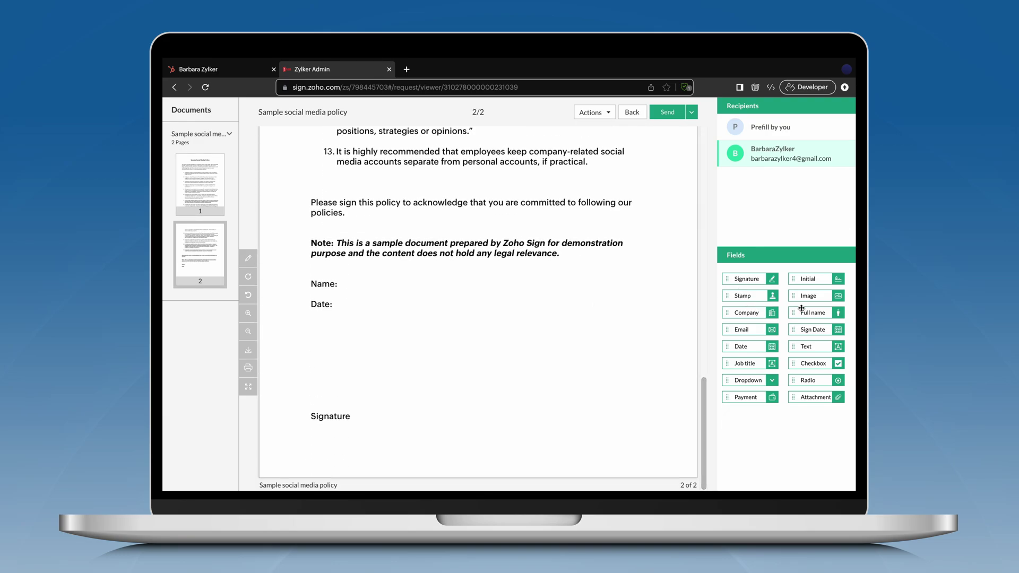
{"action": "left_click_drag", "start_coordinate": [801, 309], "coordinate": [381, 285]}
{"action": "left_click_drag", "start_coordinate": [801, 329], "coordinate": [351, 304]}
{"action": "mouse_move", "coordinate": [737, 279]}
{"action": "left_mouse_down"}
{"action": "mouse_move", "coordinate": [531, 366]}
{"action": "mouse_move", "coordinate": [318, 356]}
{"action": "left_mouse_up"}
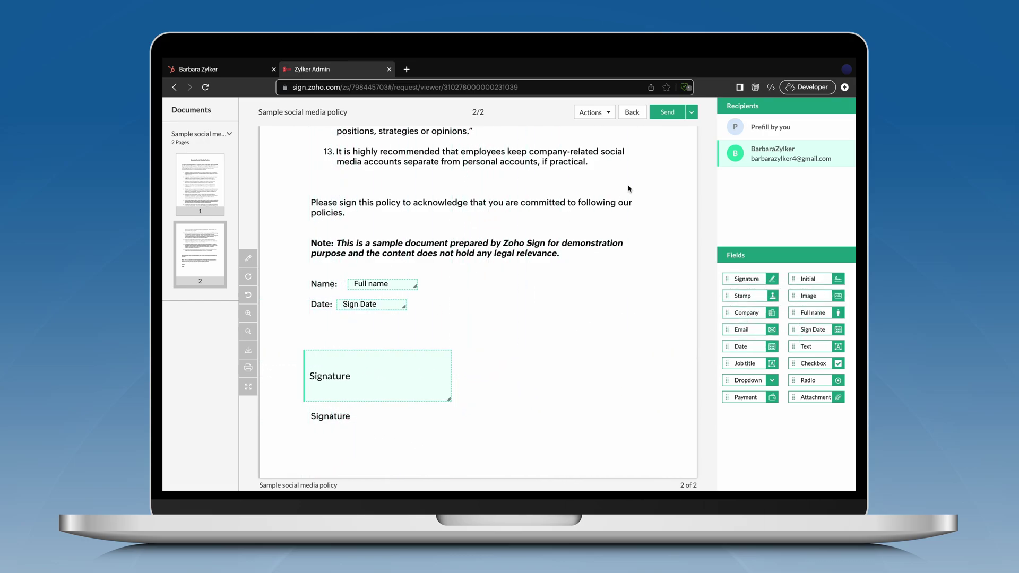
Send the document with its three fields to the recipient and open the sent document's details
{"action": "left_click", "coordinate": [667, 112]}
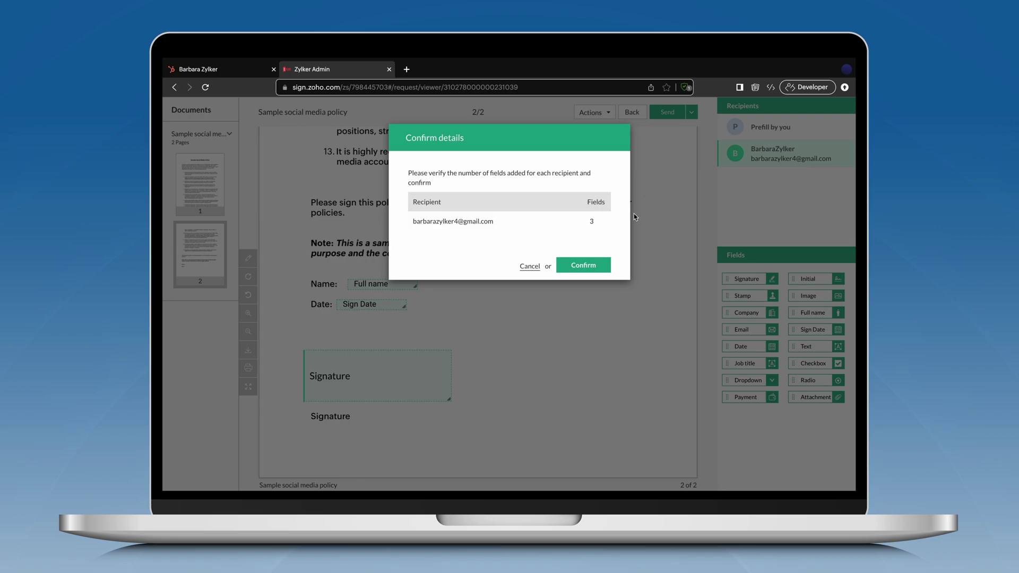
{"action": "left_click", "coordinate": [586, 267]}
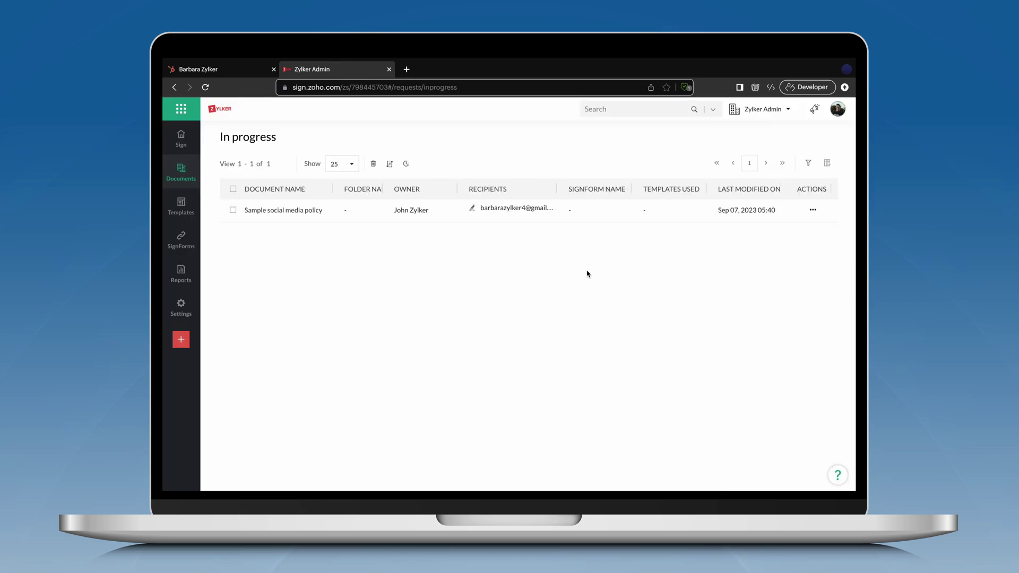
{"action": "left_click", "coordinate": [312, 215]}
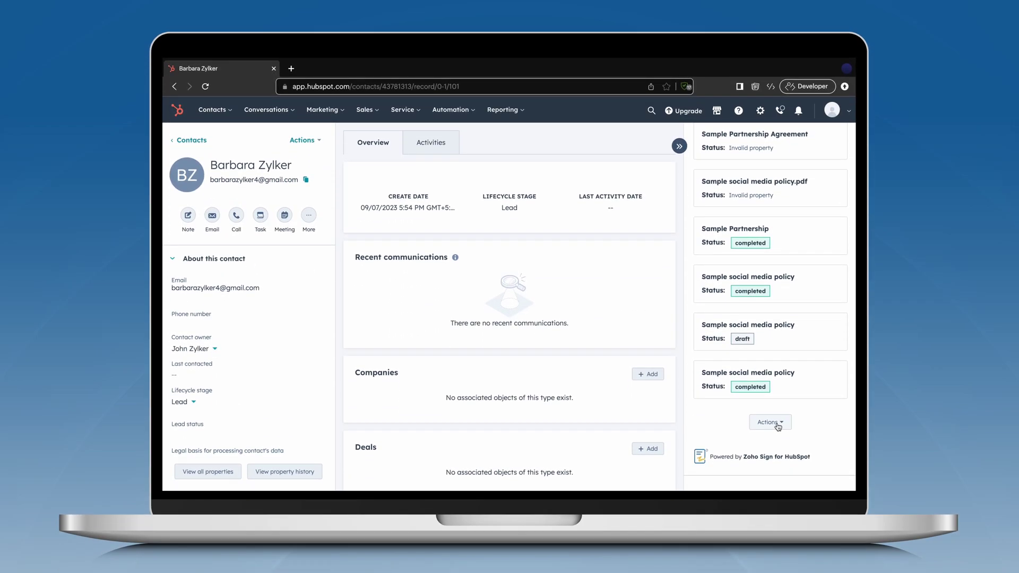
Begin sending the Sample social media policy template from the Zoho Sign card's Templates list
{"action": "left_click", "coordinate": [770, 423]}
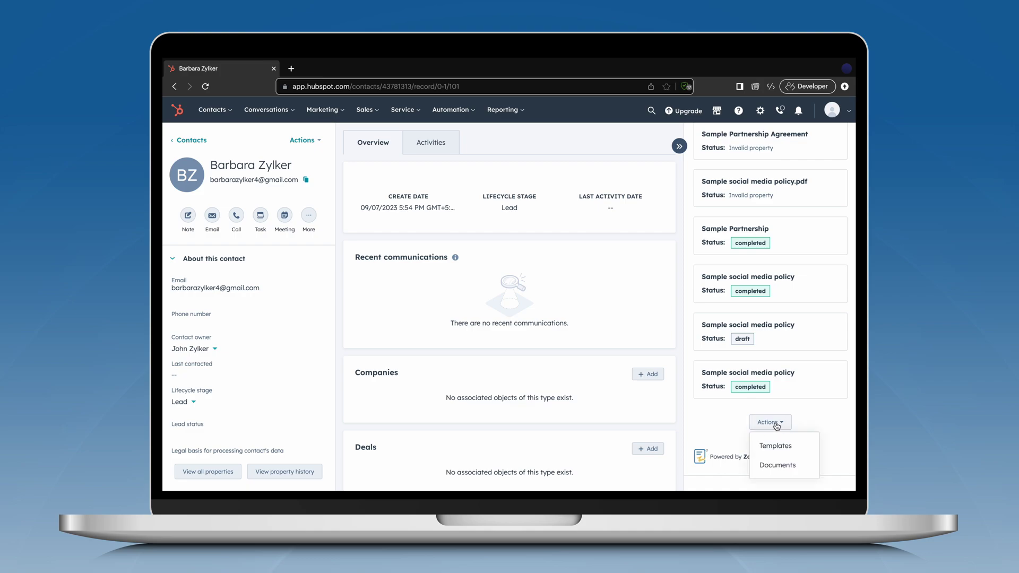
{"action": "left_click", "coordinate": [779, 442]}
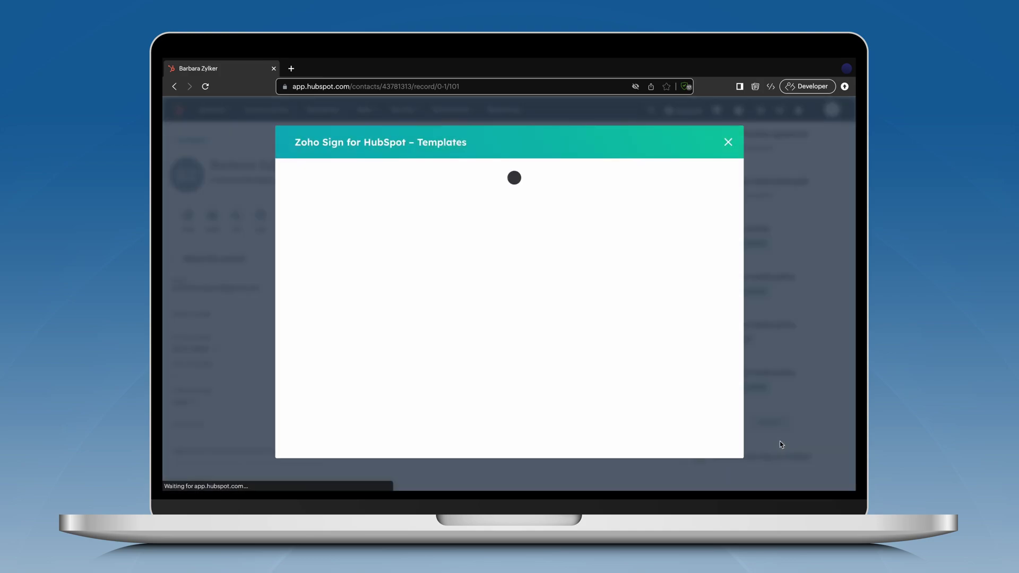
{"action": "left_click", "coordinate": [680, 231]}
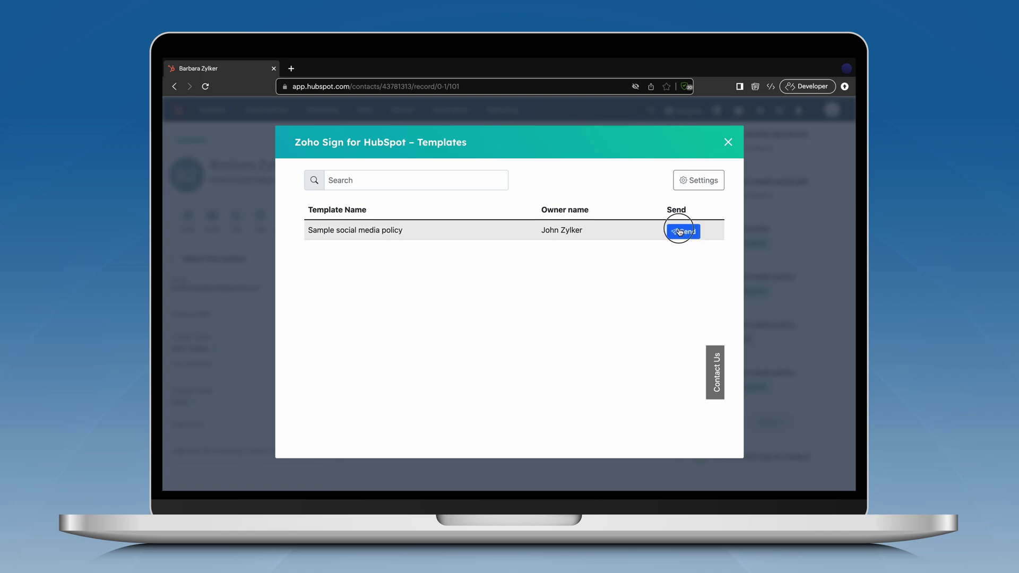
Send it with subject 'Sample docisocial media p' and message 'This is a sample document'
{"action": "left_click", "coordinate": [625, 286]}
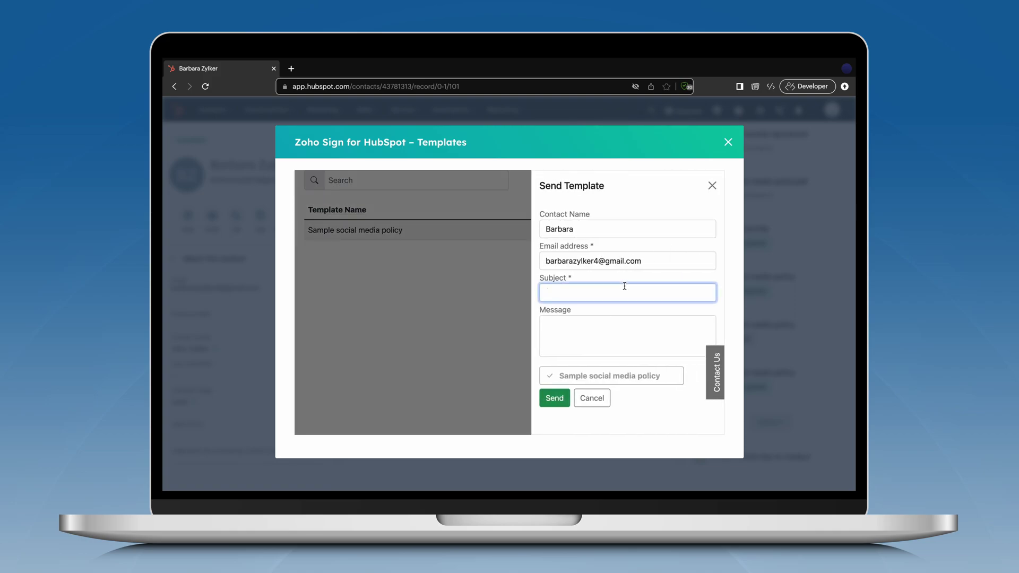
{"action": "type", "text": "Sample doci"}
{"action": "type", "text": "soc"}
{"action": "type", "text": "ial media policy"}
{"action": "left_click", "coordinate": [621, 321]}
{"action": "type", "text": "This is"}
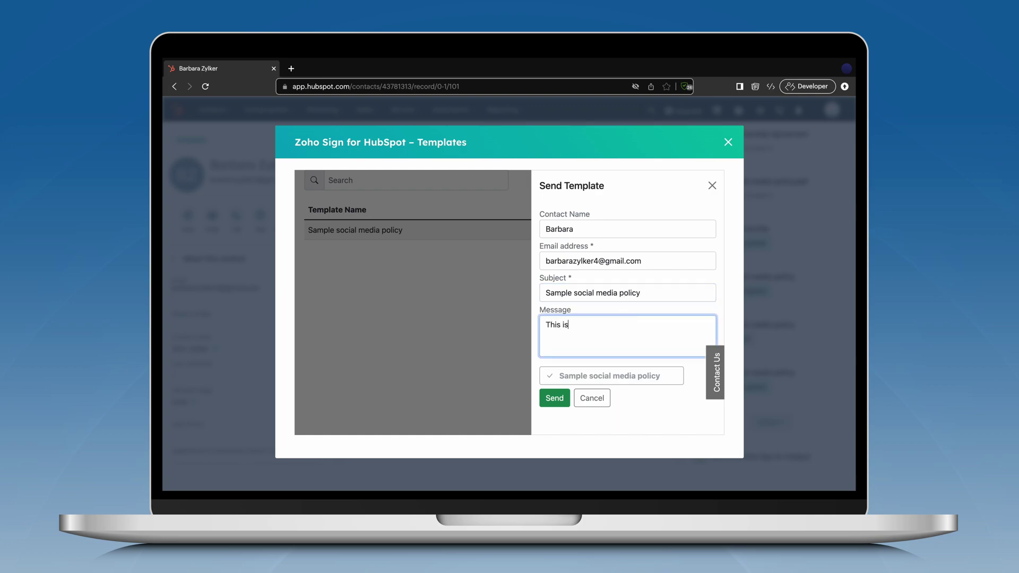
{"action": "type", "text": " a sample document"}
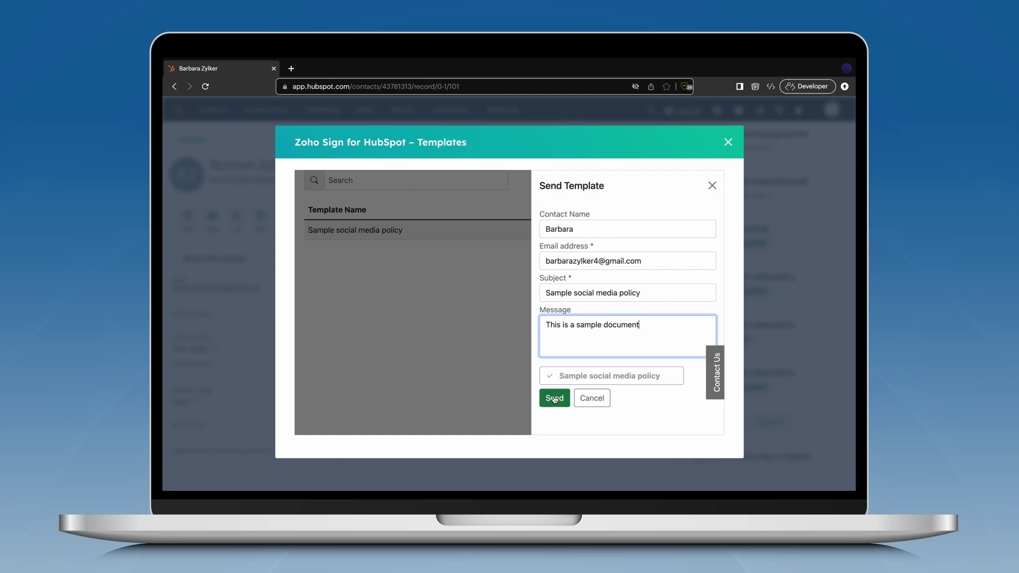
{"action": "left_click", "coordinate": [554, 398]}
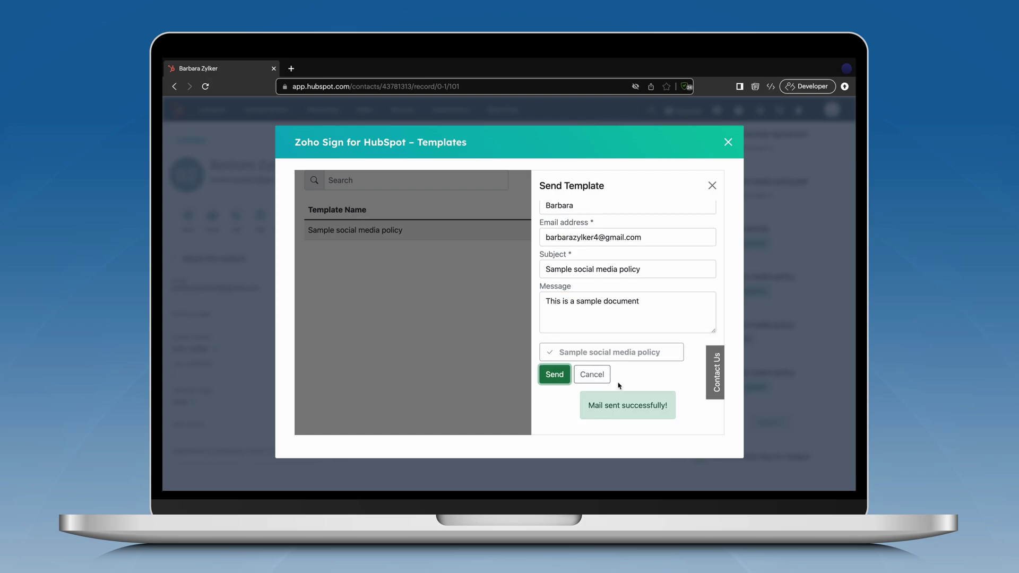